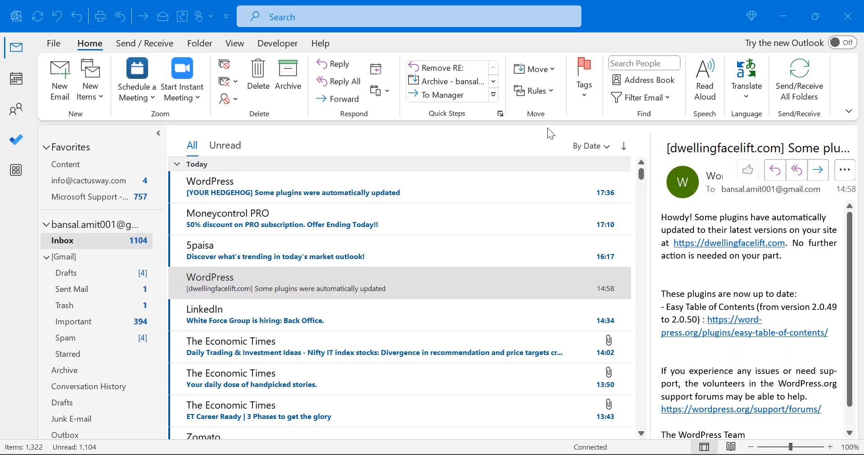
Preview the WordPress, Moneycontrol PRO and 5paisa emails, ending on the LinkedIn job-picks email
{"action": "left_click", "coordinate": [285, 180]}
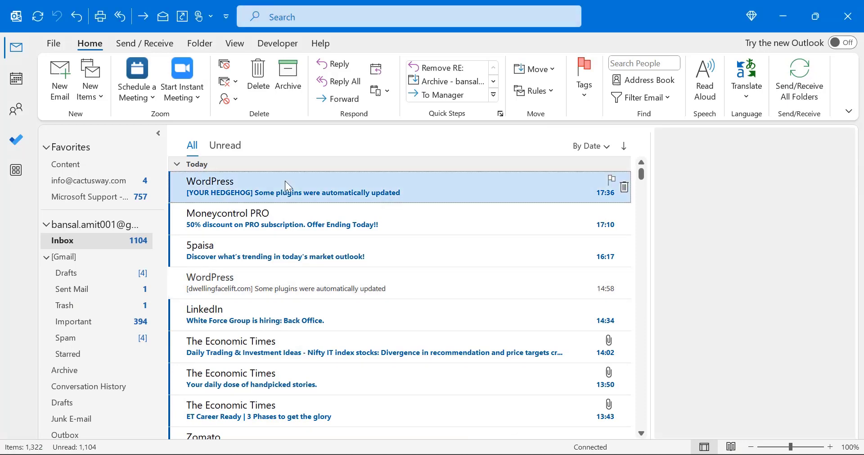
{"action": "left_click", "coordinate": [345, 222]}
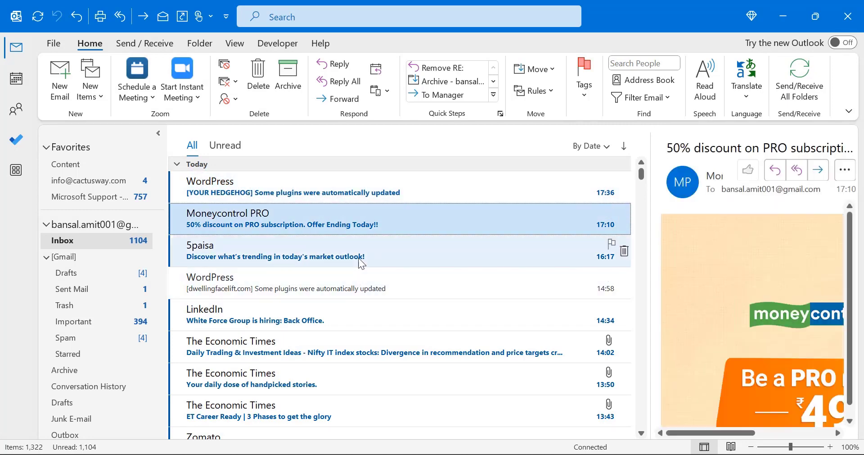
{"action": "left_click", "coordinate": [358, 257]}
{"action": "left_click", "coordinate": [338, 328]}
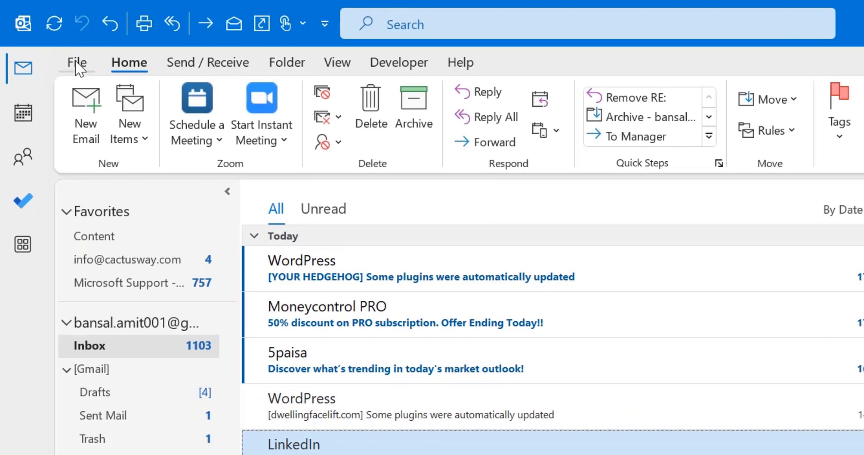
Open Outlook Options on the Mail page and scroll down to the Outlook panes section
{"action": "left_click", "coordinate": [77, 67]}
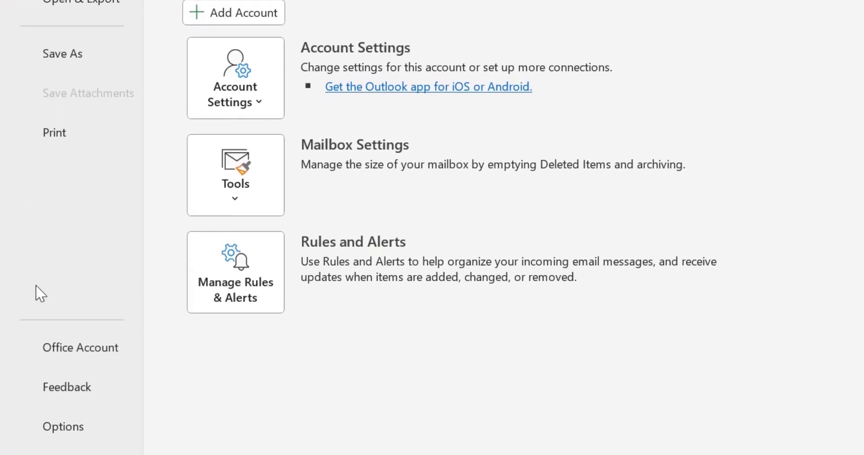
{"action": "left_click", "coordinate": [53, 426]}
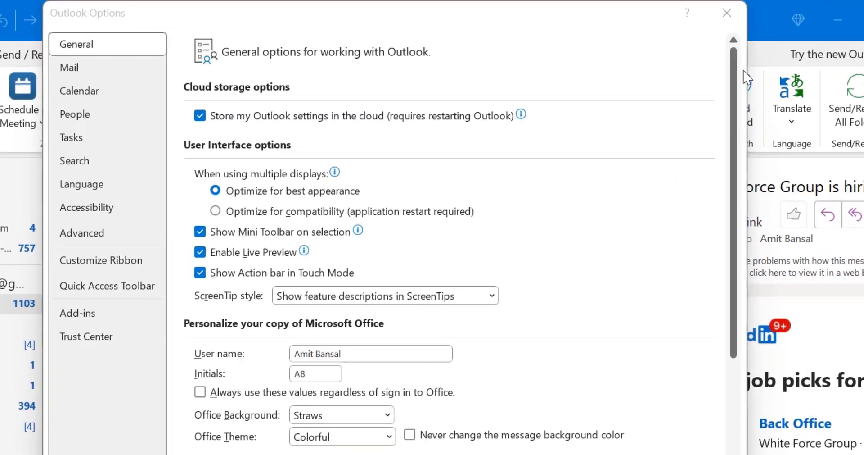
{"action": "left_click", "coordinate": [77, 69]}
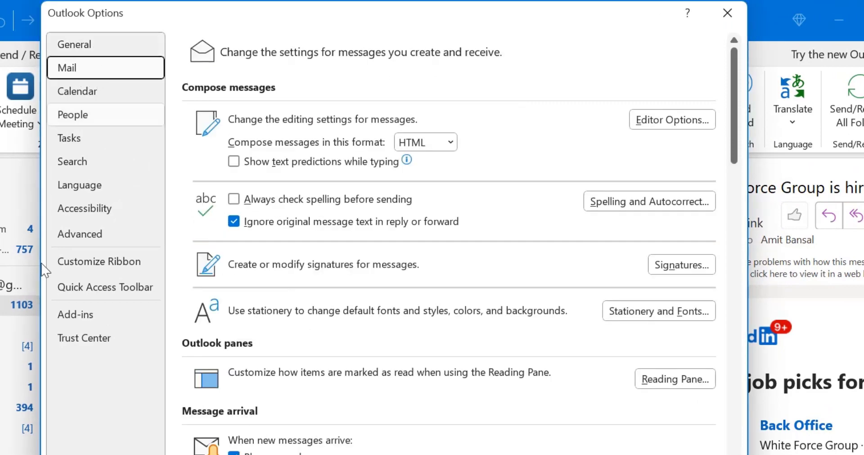
{"action": "left_click_drag", "start_coordinate": [313, 22], "coordinate": [225, 30]}
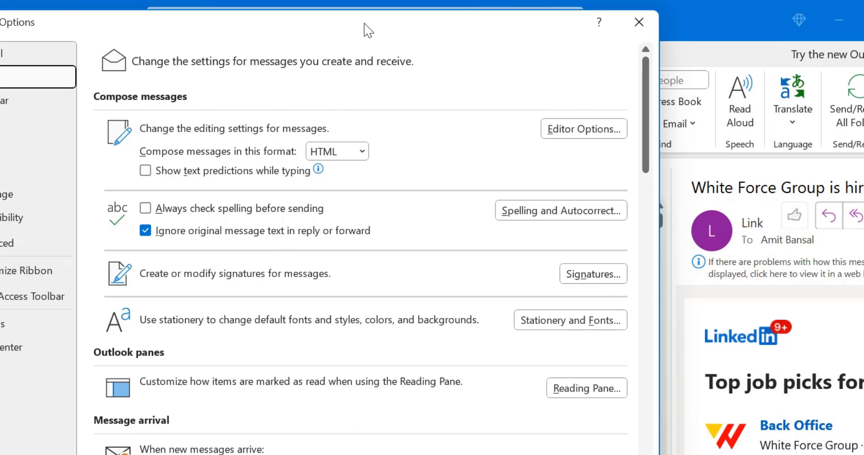
{"action": "scroll", "coordinate": [363, 249], "scroll_direction": "down", "scroll_amount": 3}
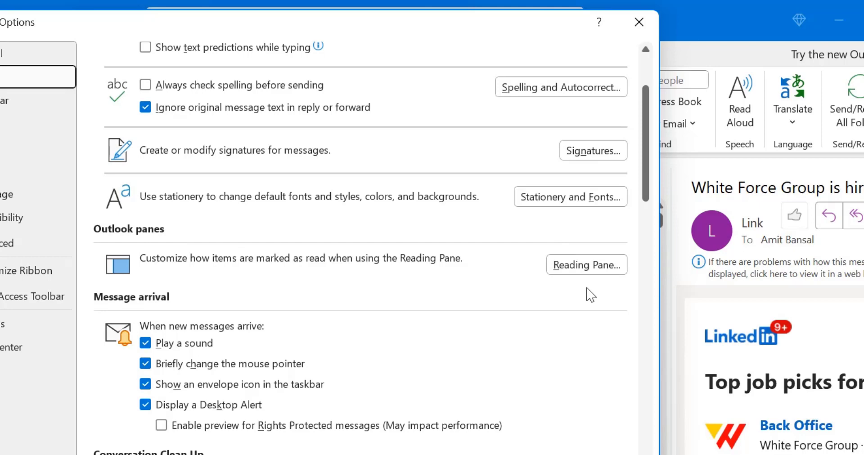
In Reading Pane options, select 'Mark item as read when selection changes' and confirm with OK
{"action": "left_click", "coordinate": [580, 266]}
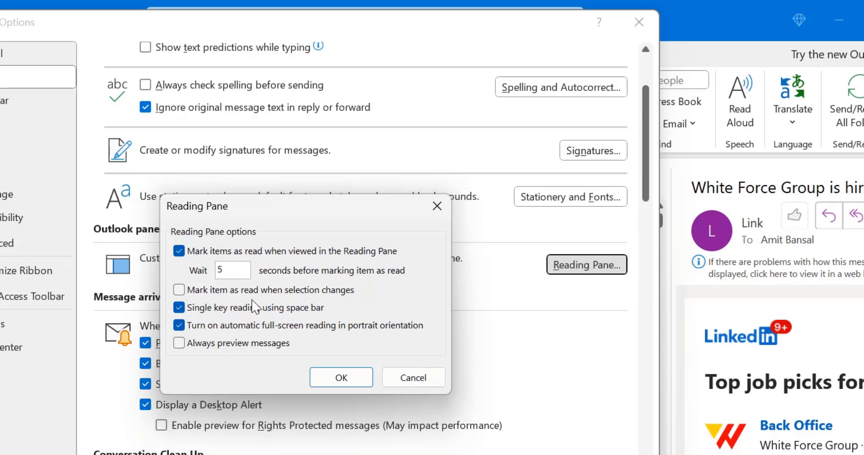
{"action": "left_click", "coordinate": [179, 290]}
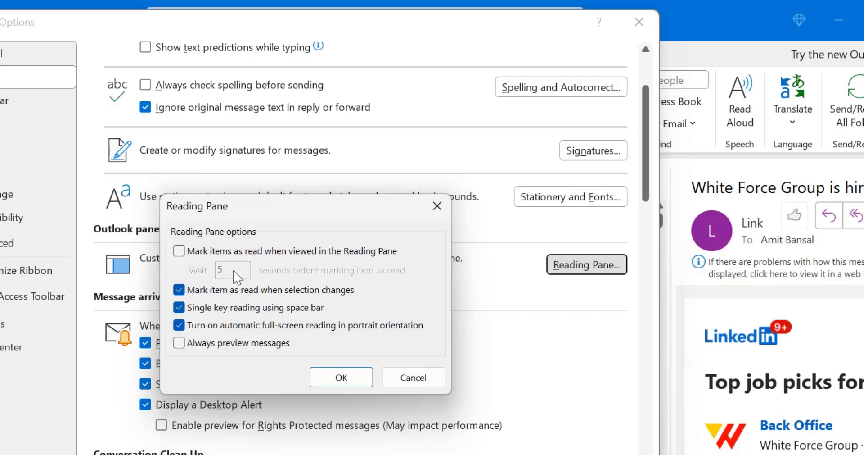
{"action": "left_click", "coordinate": [179, 251]}
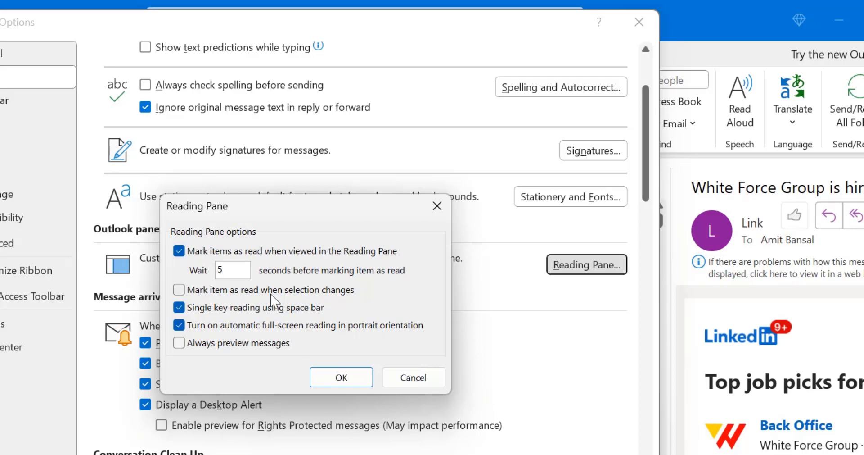
{"action": "left_click", "coordinate": [179, 290]}
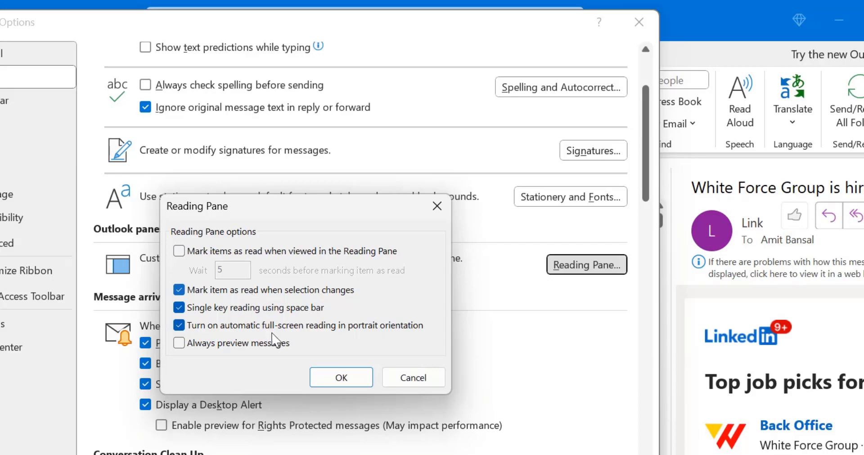
{"action": "left_click", "coordinate": [340, 377]}
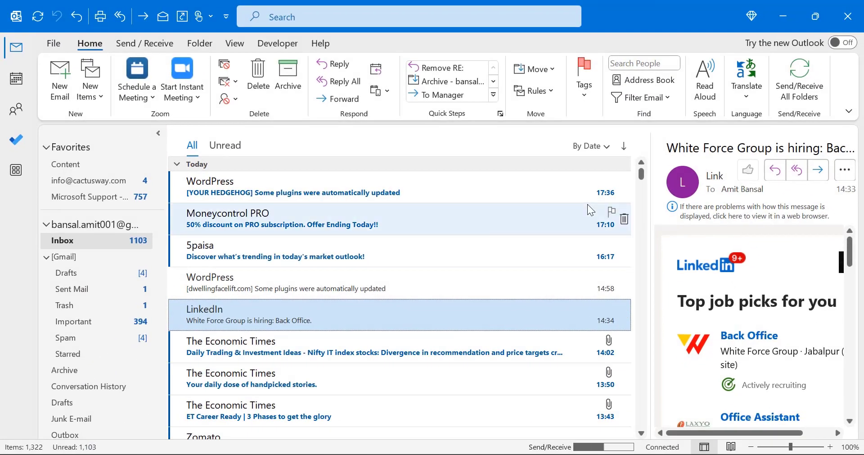
Step up and down through inbox messages so each is marked read, leaving 1099 unread
{"action": "key", "text": "Up"}
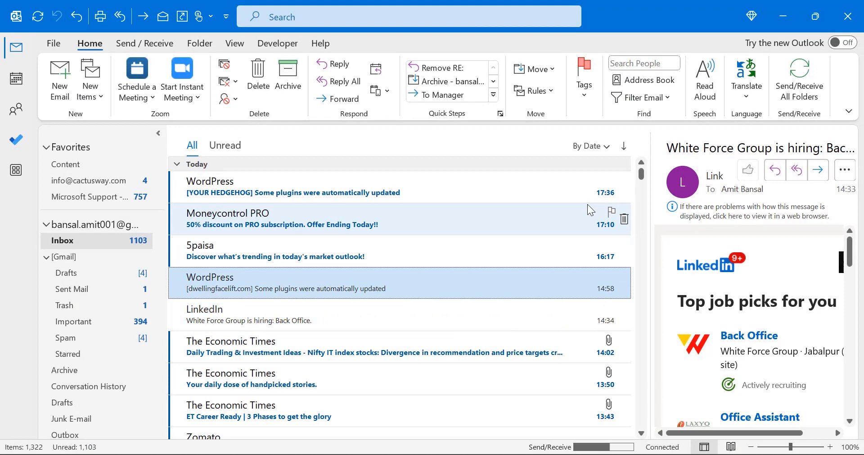
{"action": "key", "text": "Up"}
{"action": "key", "text": "Up"}
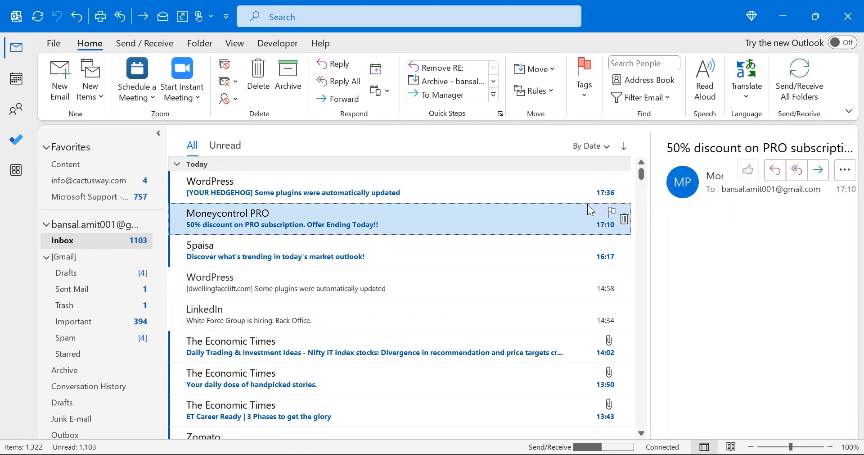
{"action": "key", "text": "Up"}
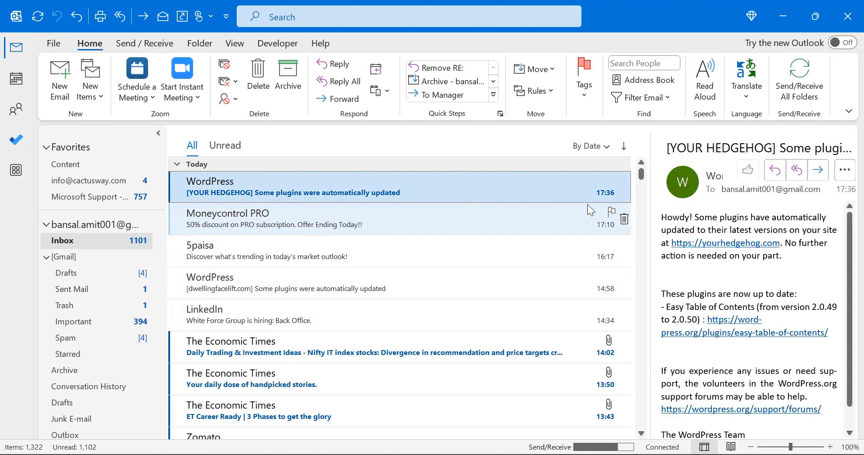
{"action": "key", "text": "Down"}
{"action": "key", "text": "Down"}
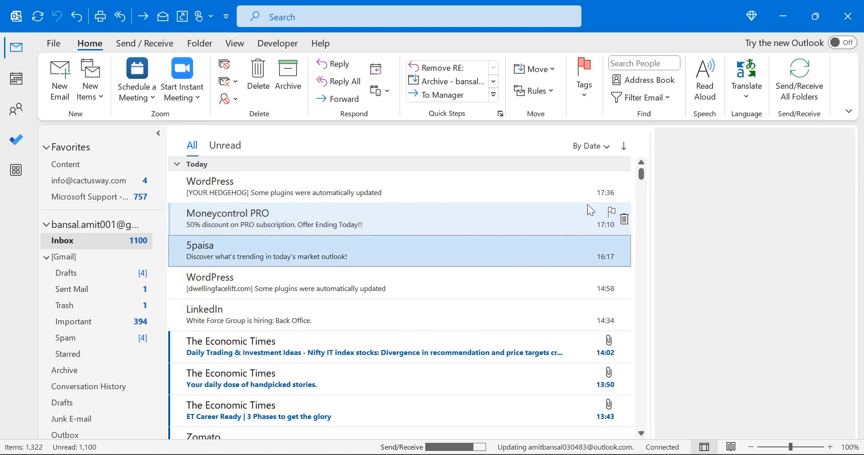
{"action": "key", "text": "Down"}
{"action": "key", "text": "Down"}
{"action": "key", "text": "Down"}
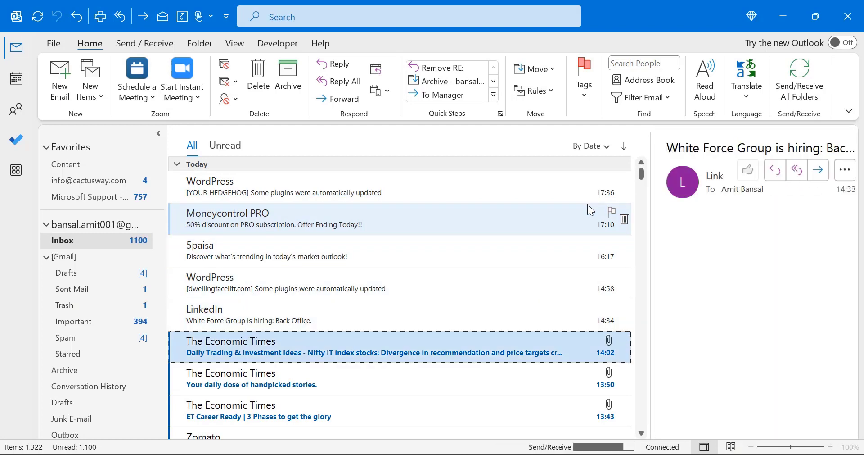
{"action": "key", "text": "Up"}
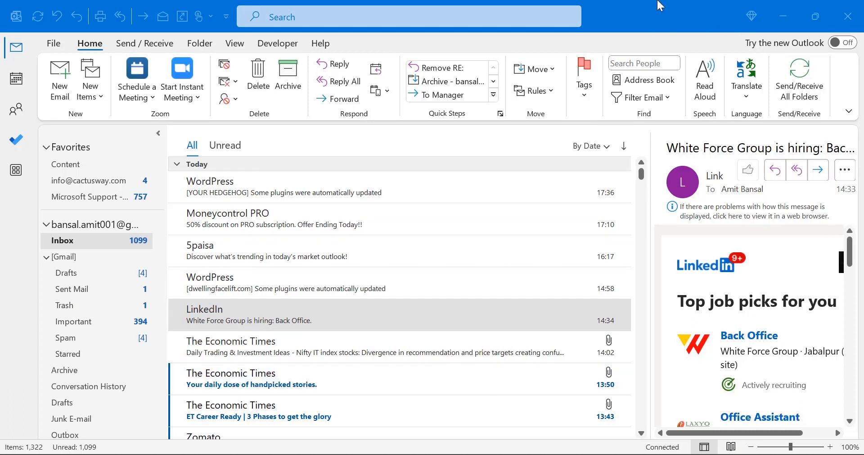
Run outlook.exe /safe from the Win+R Run box to launch Outlook in safe mode
{"action": "key", "text": "super+r"}
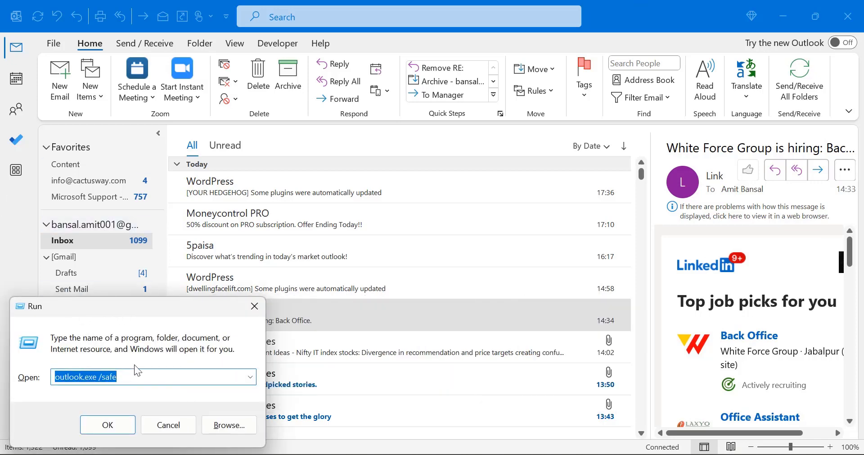
{"action": "left_click_drag", "start_coordinate": [139, 306], "coordinate": [481, 136]}
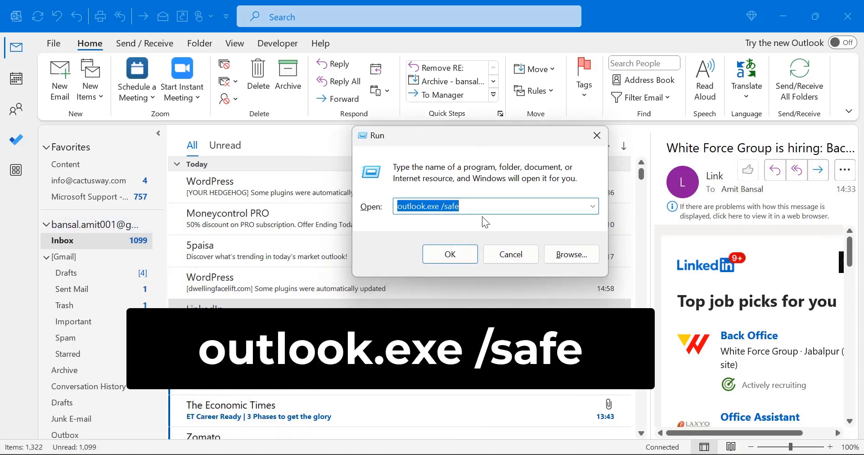
{"action": "left_click", "coordinate": [450, 255]}
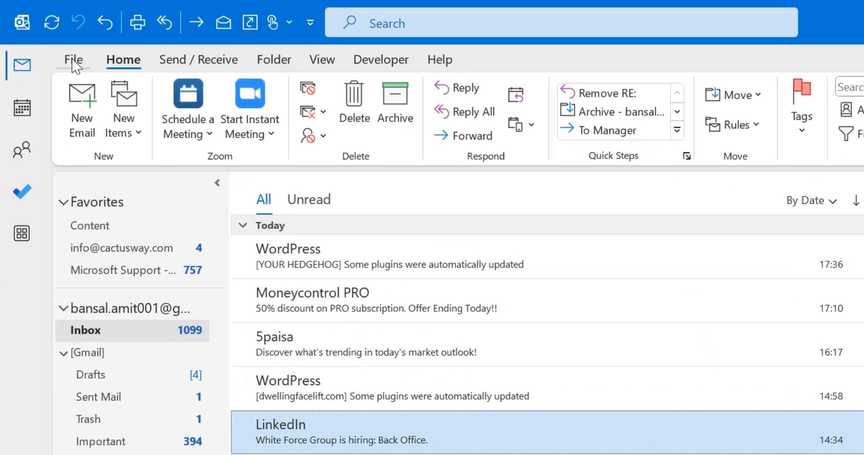
{"action": "left_click", "coordinate": [74, 62]}
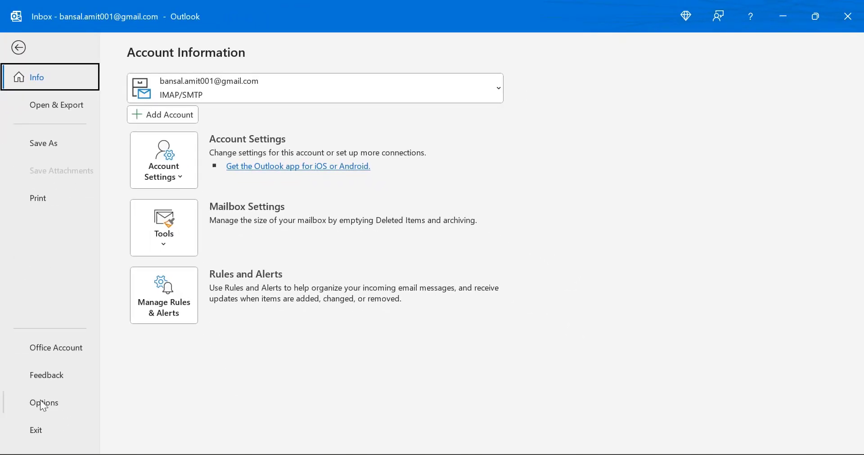
{"action": "left_click", "coordinate": [44, 403]}
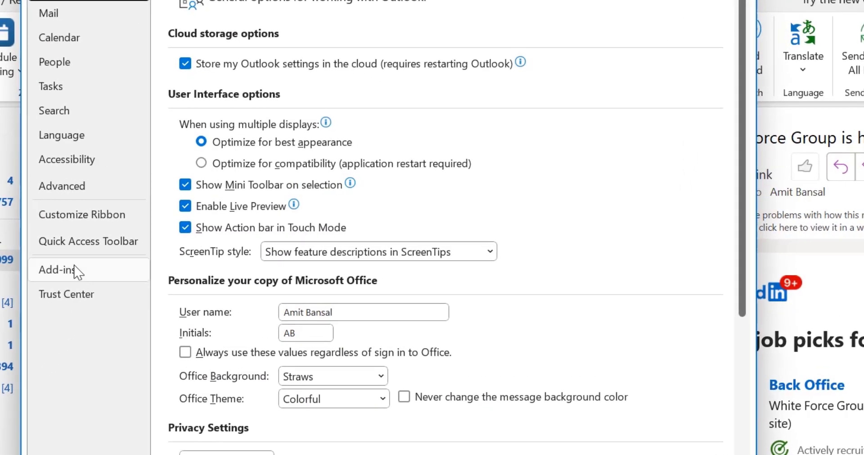
{"action": "left_click", "coordinate": [63, 279]}
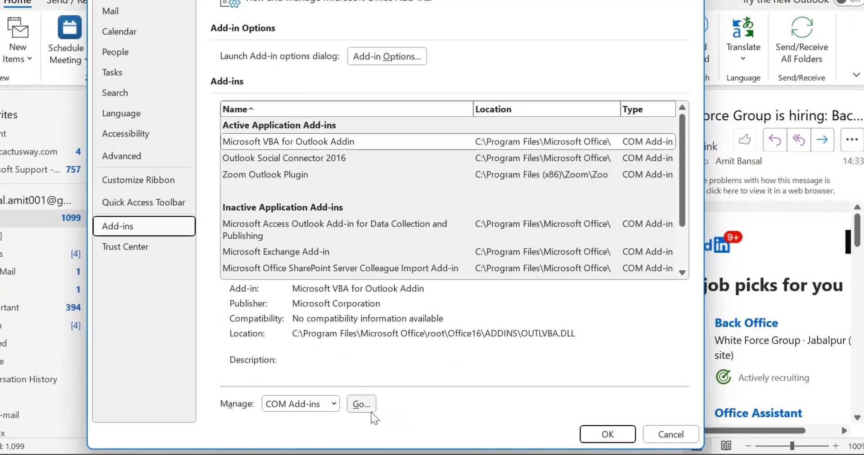
{"action": "left_click", "coordinate": [362, 410]}
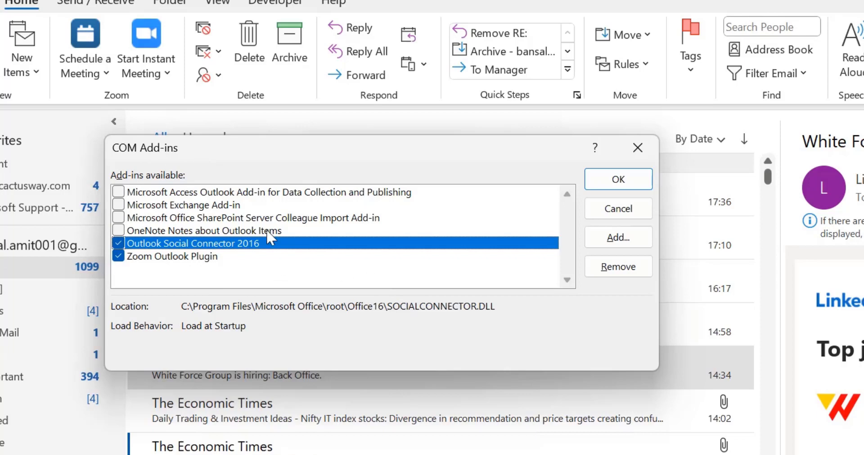
{"action": "left_click", "coordinate": [81, 213]}
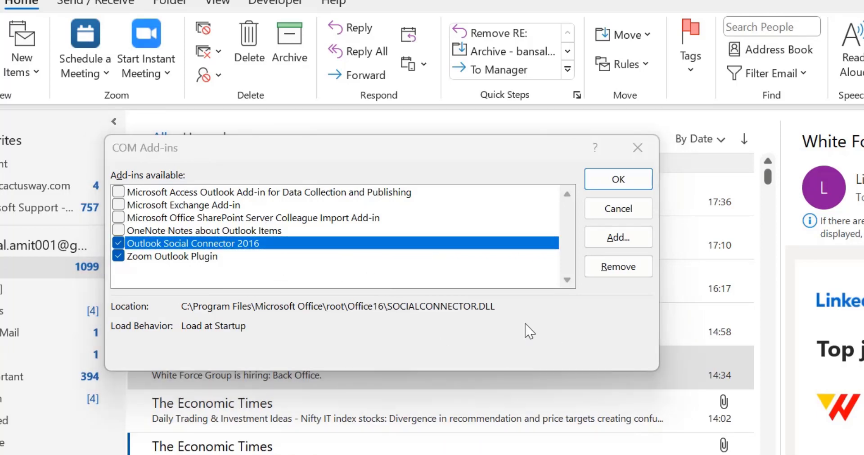
{"action": "key", "text": "Return"}
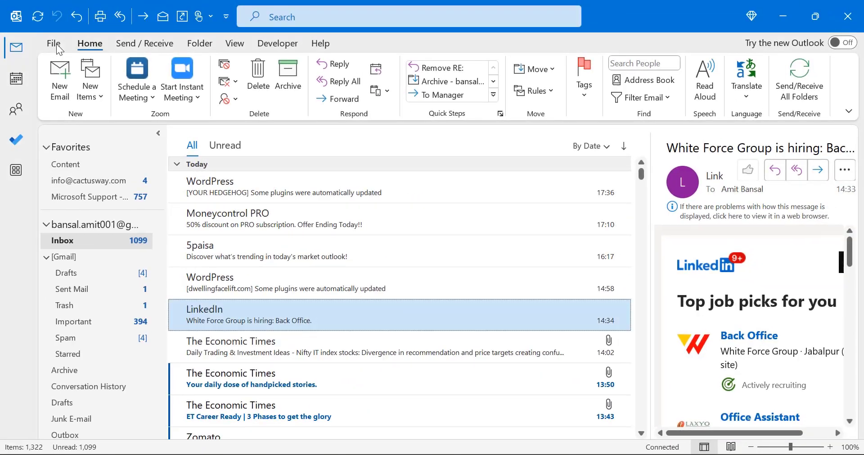
From Office Account, choose Update Now under Update Options and continue past the save-your-work prompt
{"action": "left_click", "coordinate": [56, 44]}
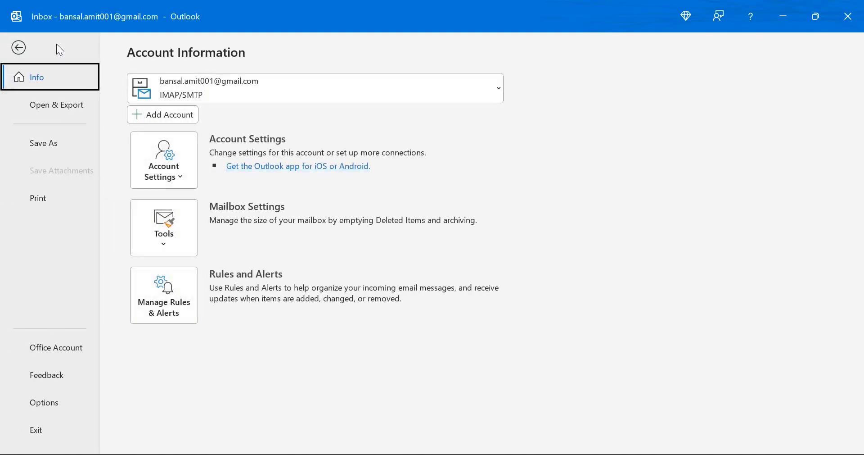
{"action": "left_click", "coordinate": [48, 351]}
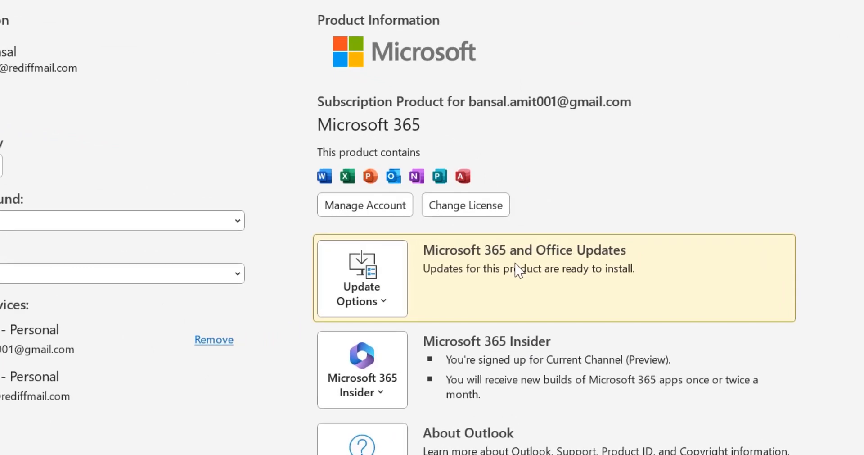
{"action": "left_click", "coordinate": [385, 305]}
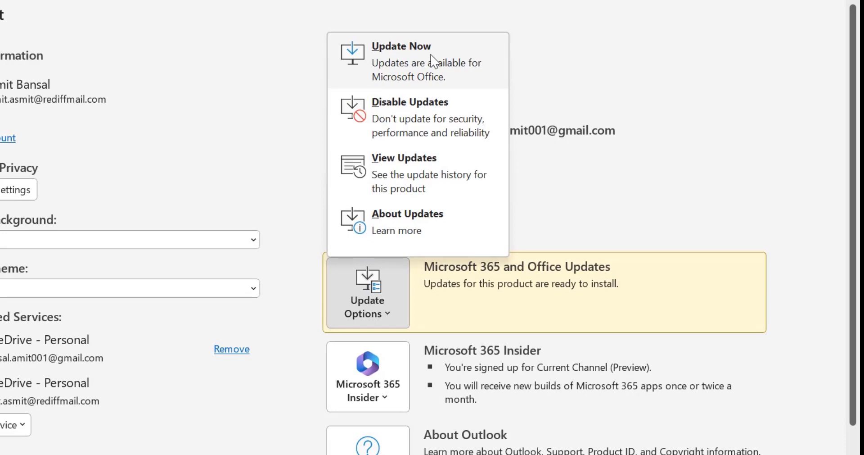
{"action": "left_click", "coordinate": [432, 60]}
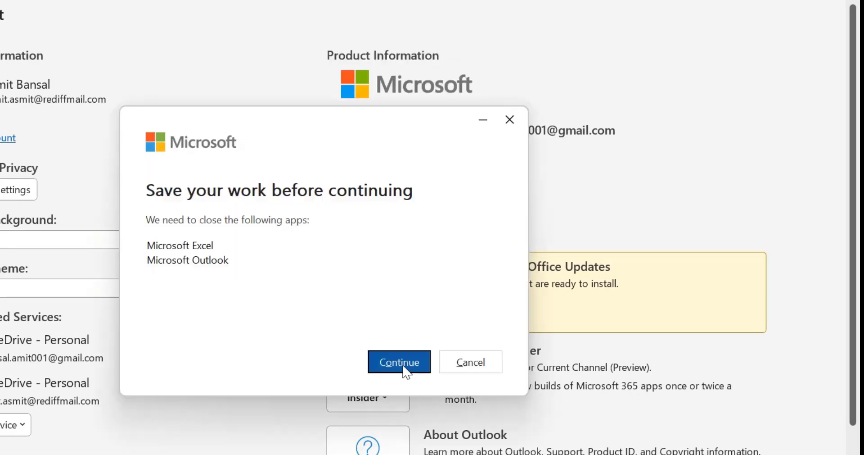
{"action": "left_click", "coordinate": [402, 364]}
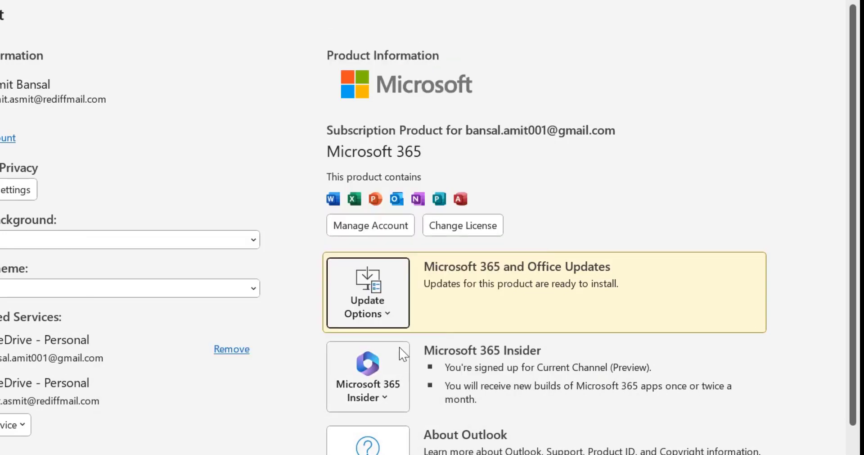